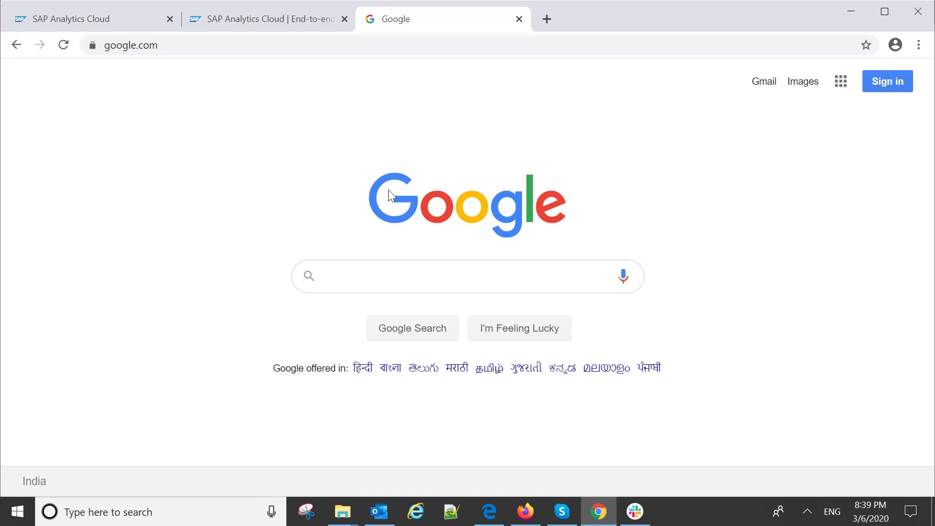
# Run a Google search for 'sap analytics cloud' using the autocomplete suggestion.
pyautogui.click(359, 269)
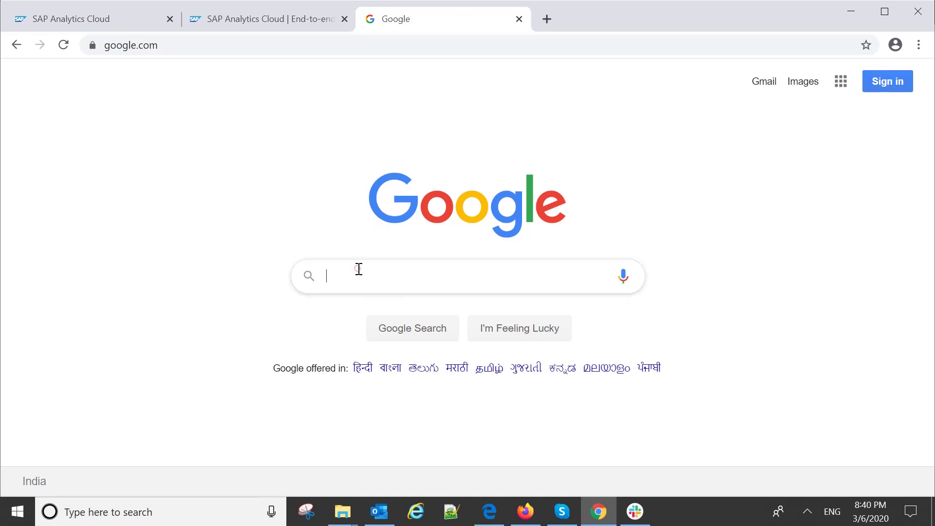
pyautogui.write('SAP anal')
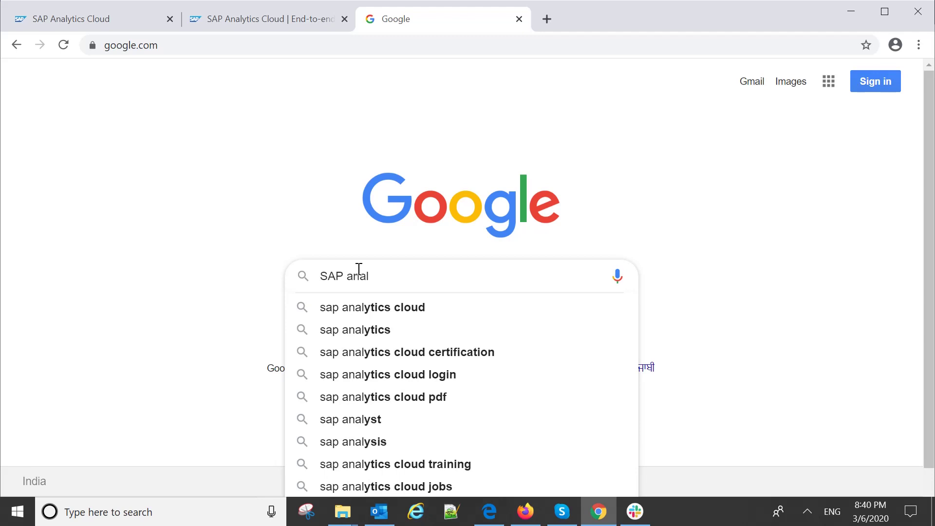
pyautogui.press('Down')
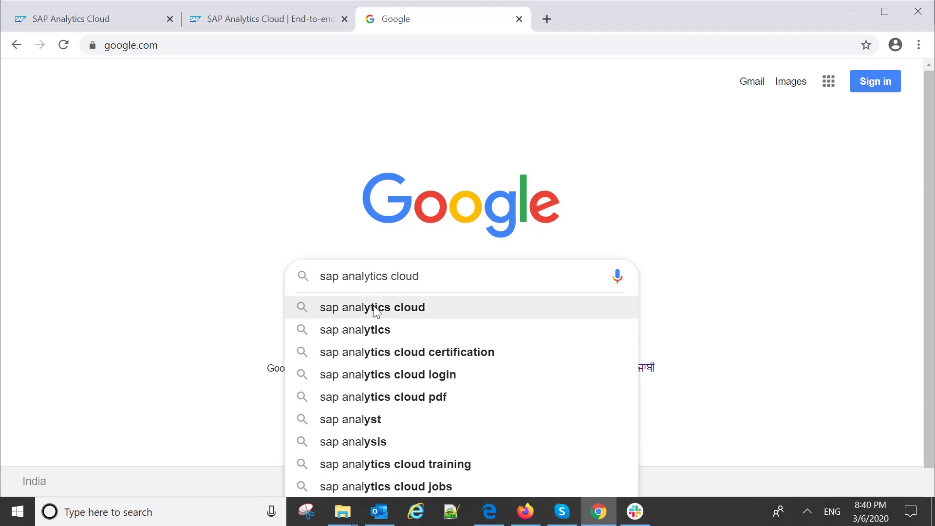
pyautogui.click(374, 307)
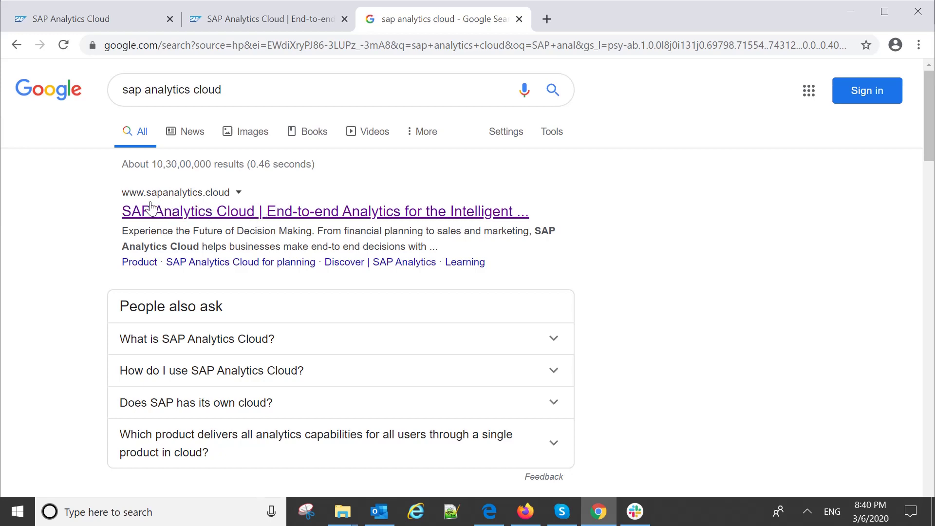
# Open the official sapanalytics.cloud site from the search results.
pyautogui.click(232, 220)
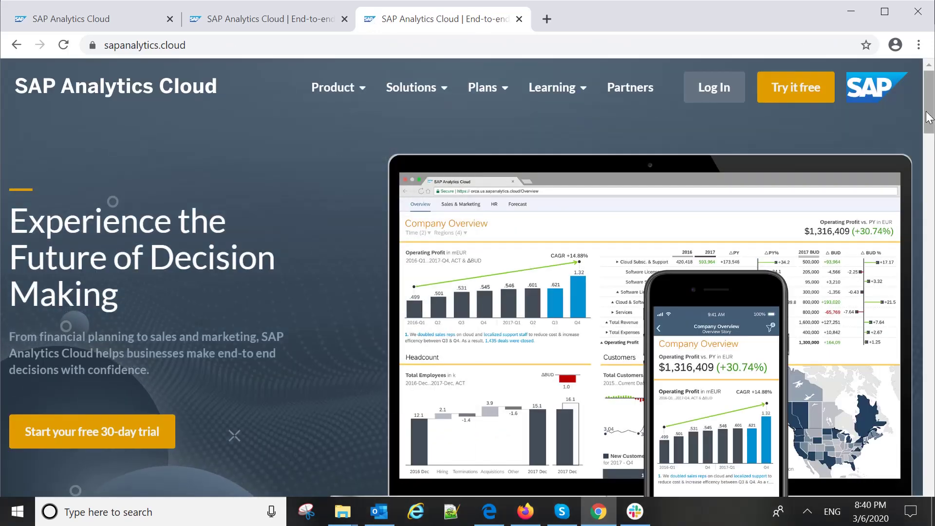
pyautogui.moveTo(928, 121)
pyautogui.mouseDown()
pyautogui.moveTo(926, 192)
pyautogui.moveTo(926, 117)
pyautogui.mouseUp()
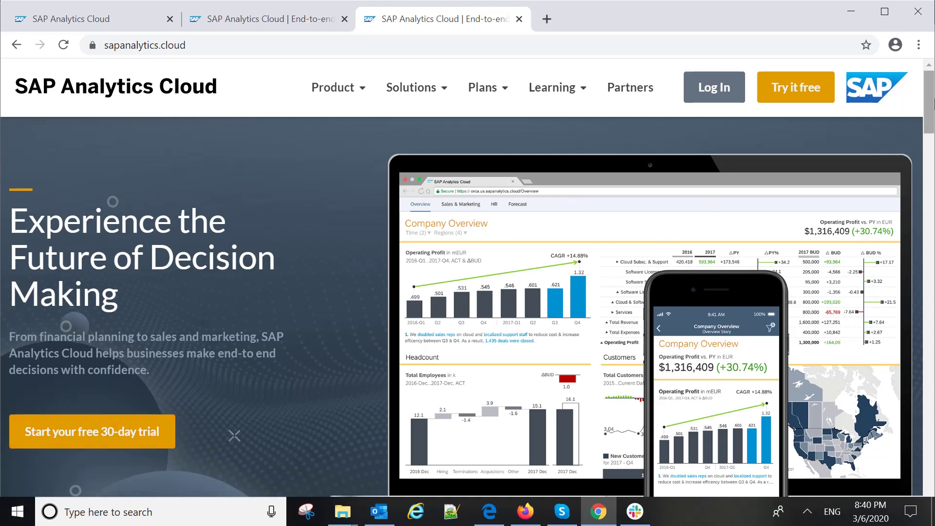
pyautogui.moveTo(929, 116); pyautogui.dragTo(932, 169)
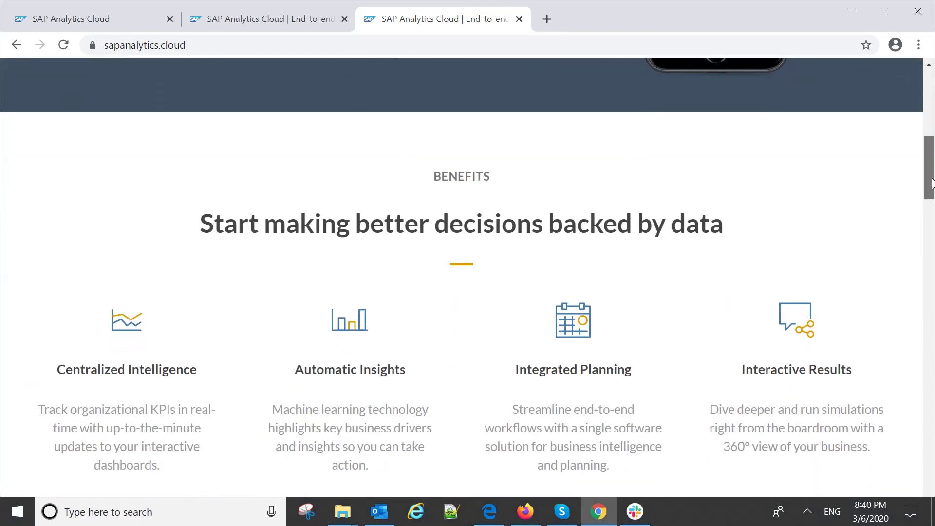
pyautogui.moveTo(932, 168); pyautogui.dragTo(922, 321)
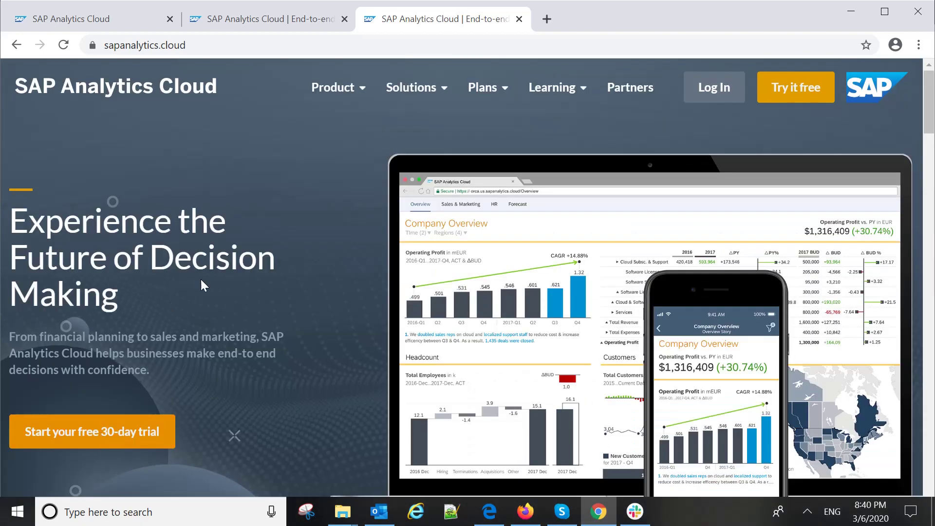
pyautogui.moveTo(923, 322); pyautogui.dragTo(267, 281)
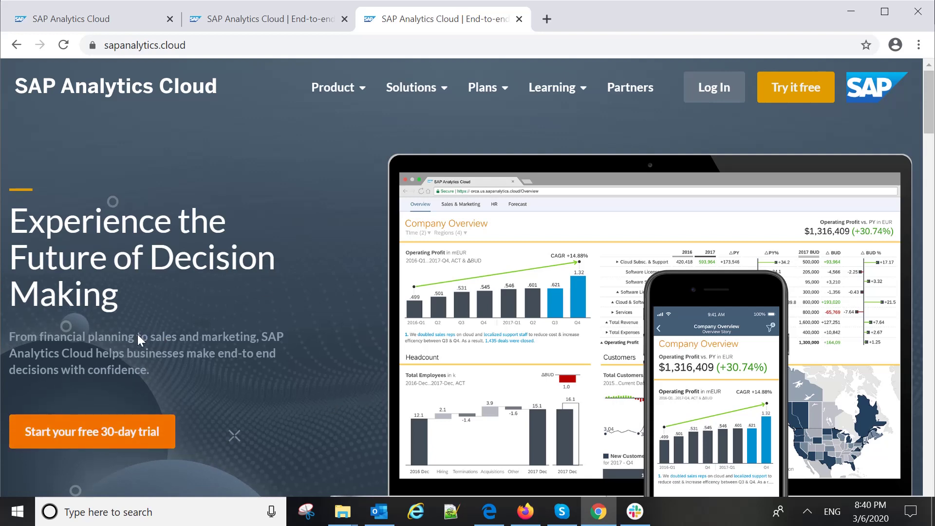
# Open the free 30-day trial form, then return to the trial tenant's Home tab.
pyautogui.click(114, 425)
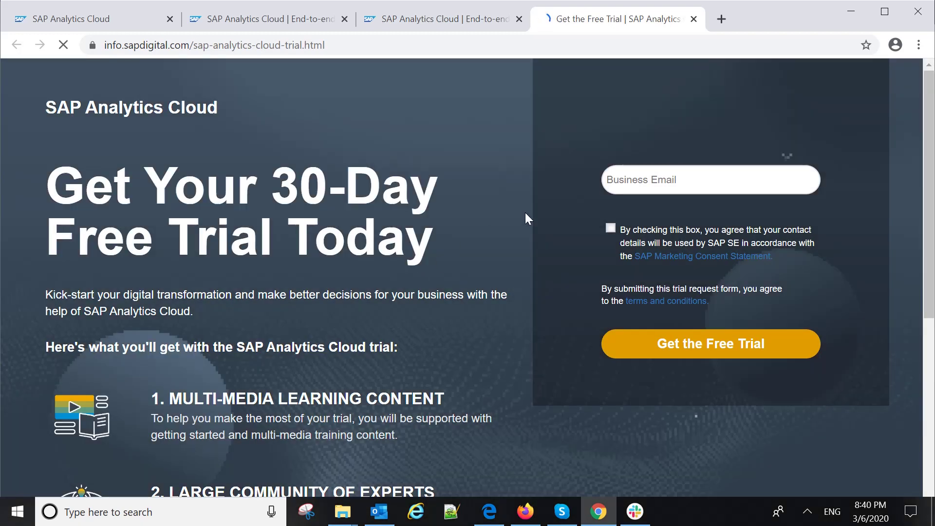
pyautogui.click(748, 181)
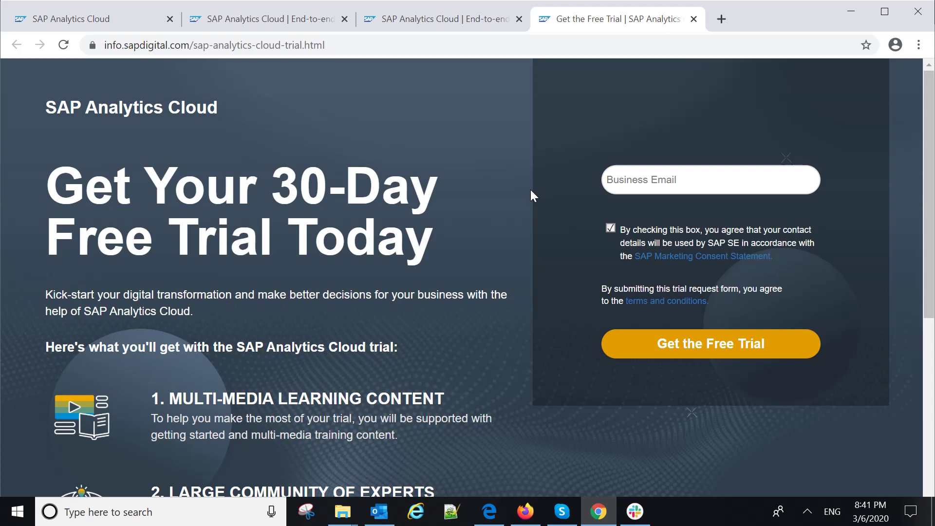
pyautogui.click(78, 10)
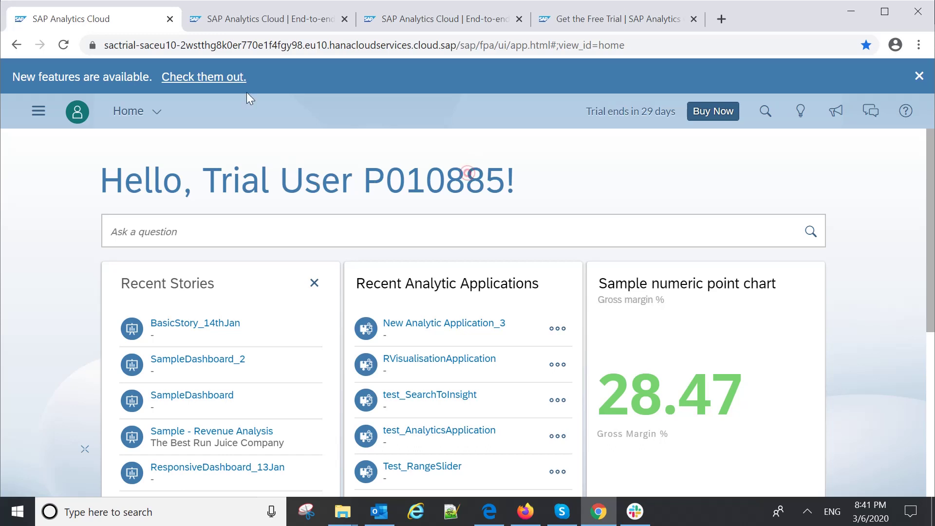
pyautogui.click(65, 44)
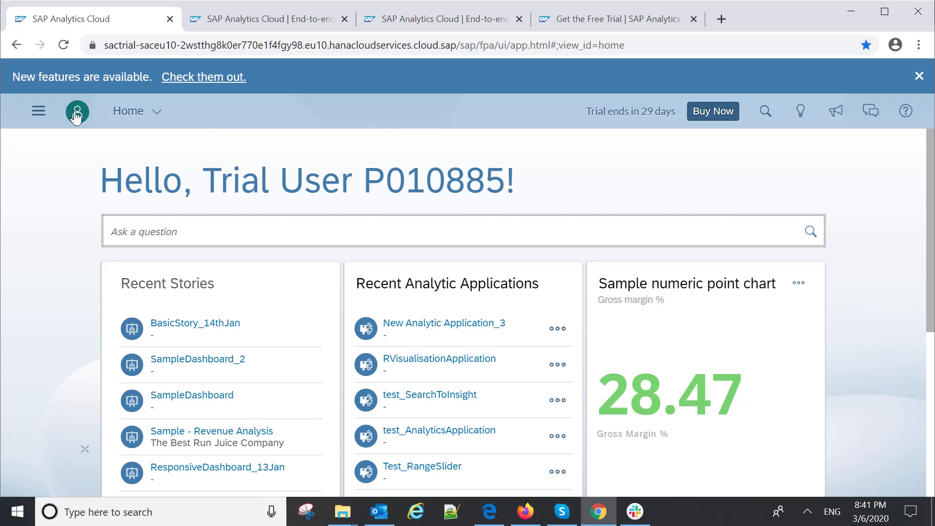
pyautogui.click(152, 111)
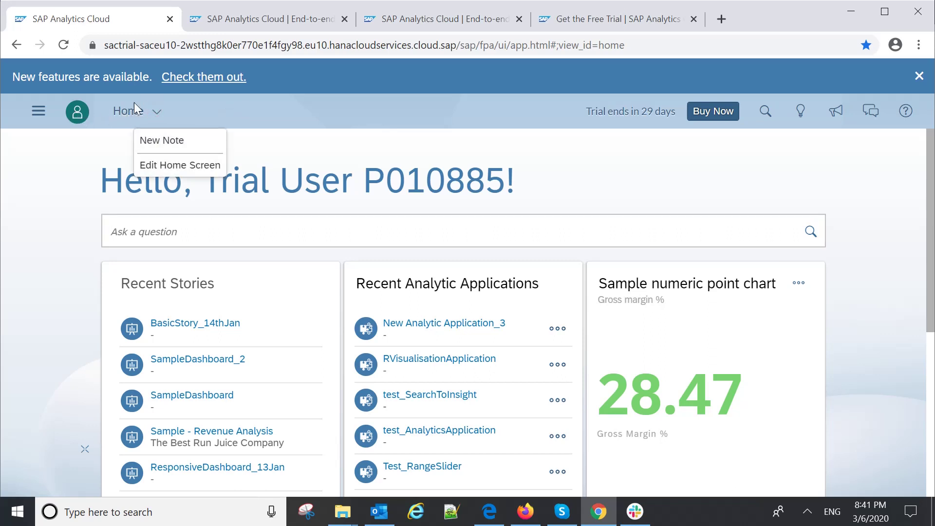
pyautogui.click(76, 114)
pyautogui.click(223, 102)
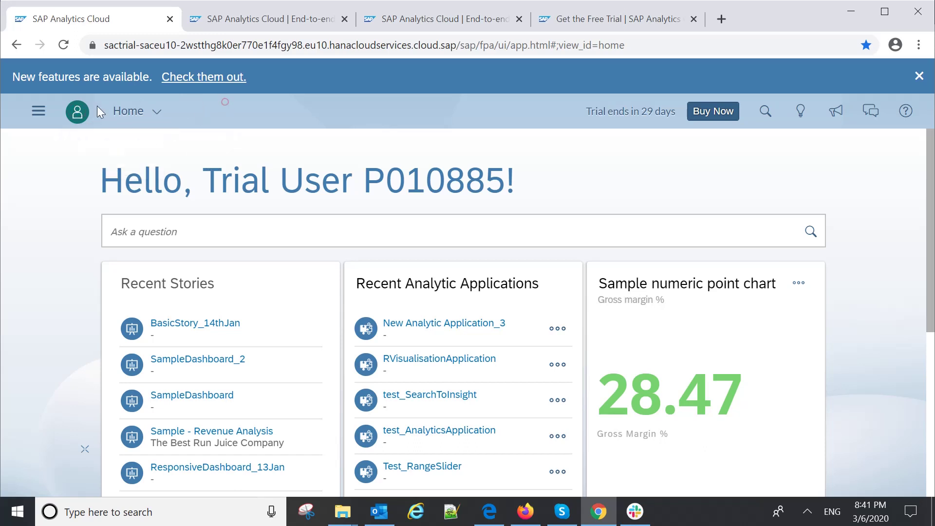
pyautogui.click(38, 114)
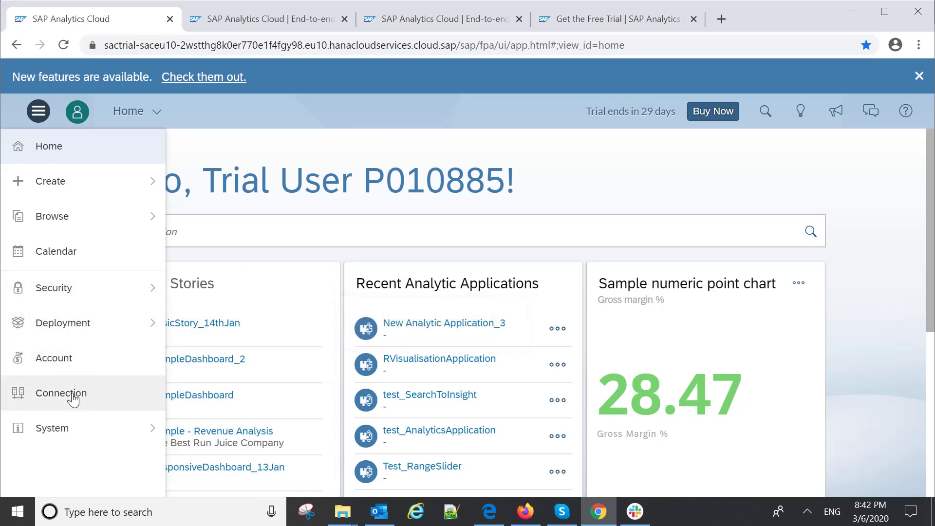
# Close the navigation panel and remove the Recent Stories and Recent Analytic Applications tiles.
pyautogui.click(259, 171)
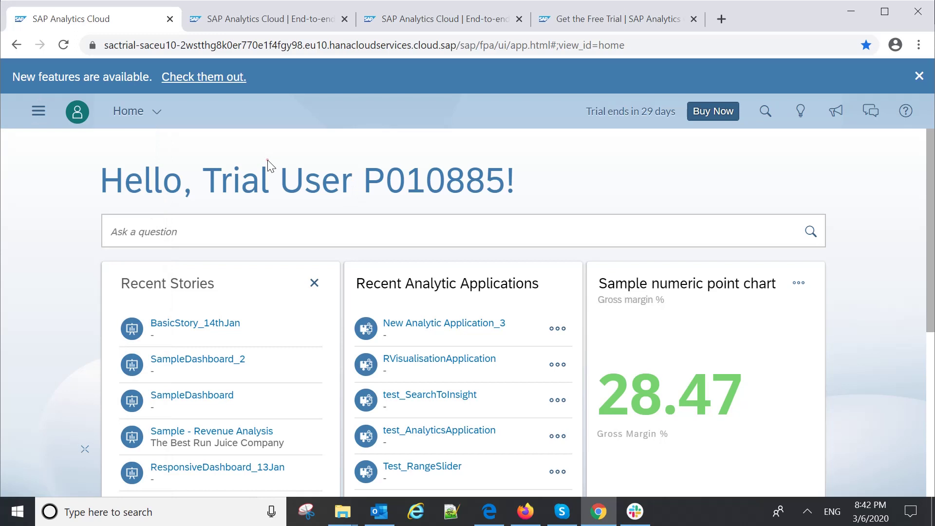
pyautogui.click(313, 293)
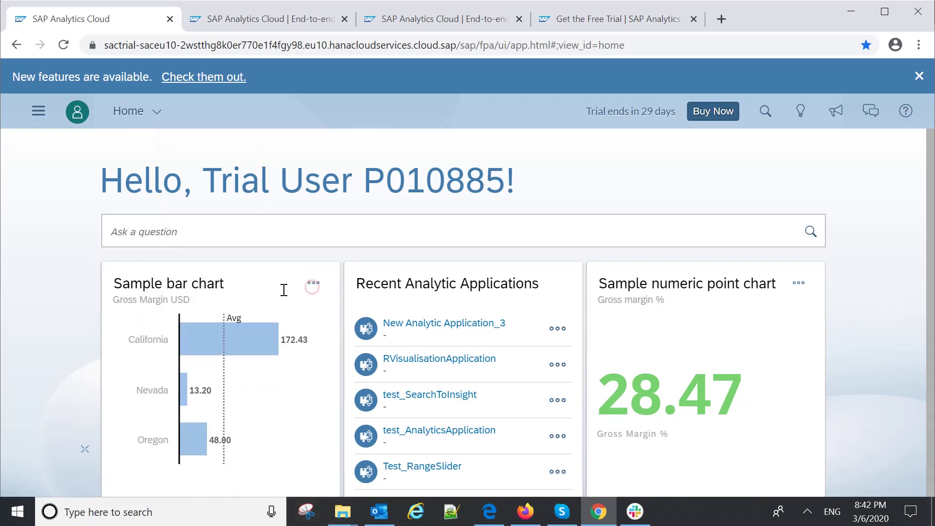
pyautogui.click(557, 283)
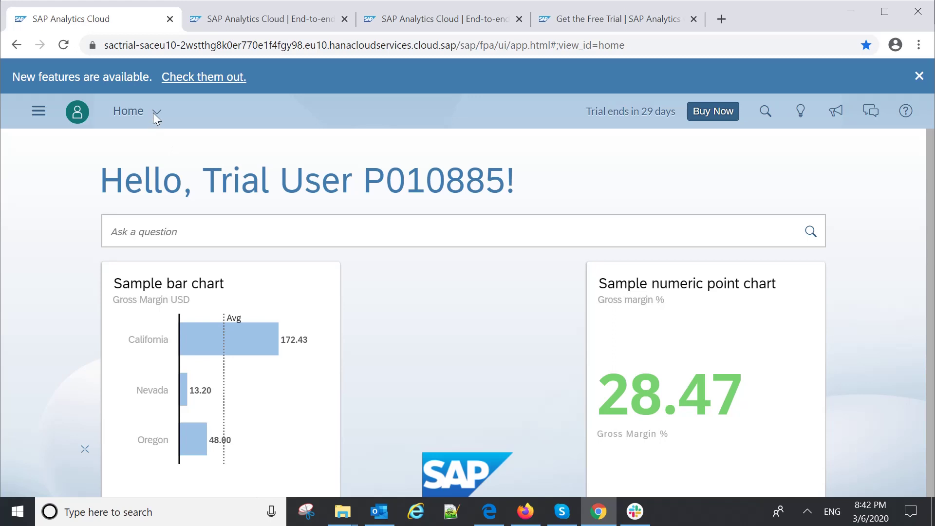
pyautogui.scroll(-1, 934, 261)
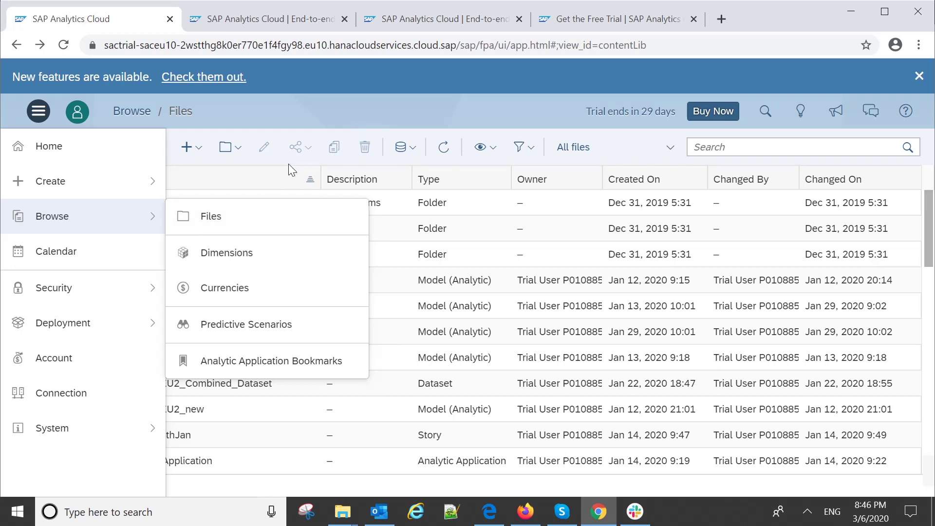
# Open the 'Sample - Revenue Analysis' story from the Samples folder.
pyautogui.click(340, 124)
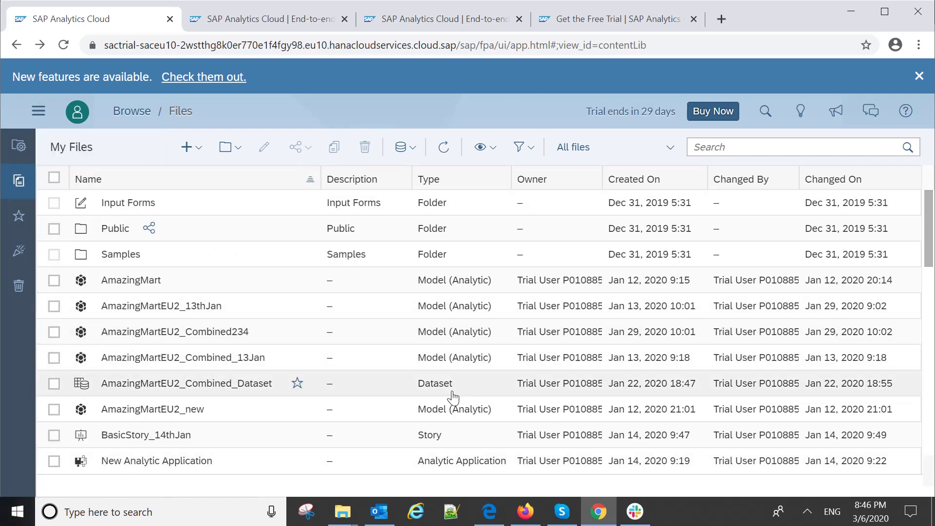
pyautogui.click(120, 254)
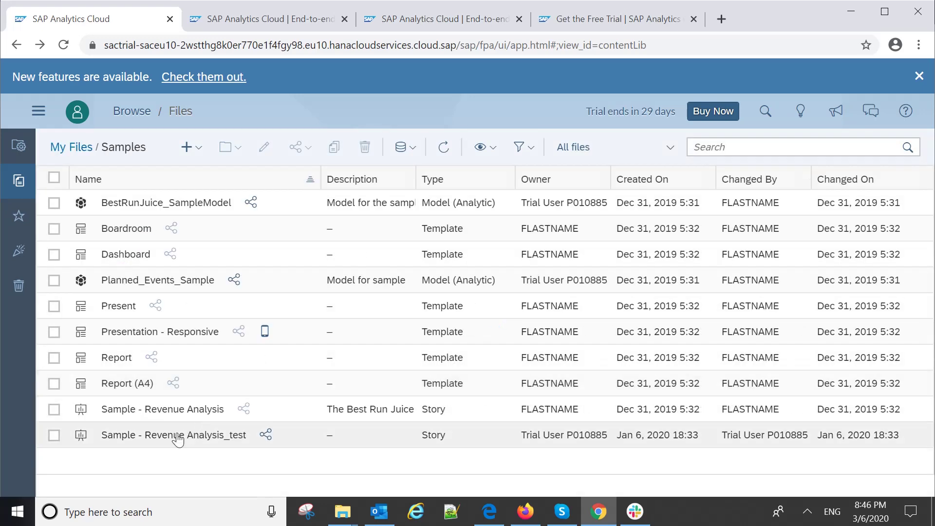
pyautogui.click(162, 409)
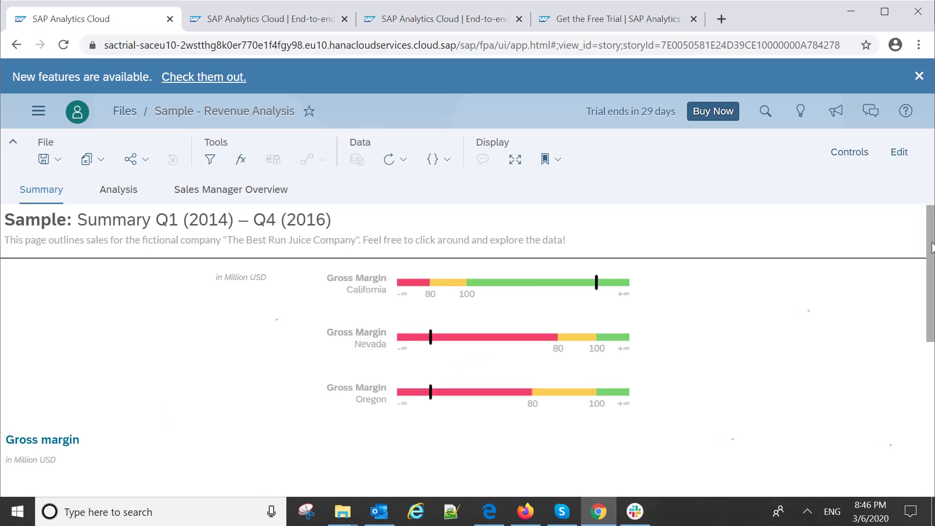
pyautogui.scroll(-1, 933, 255)
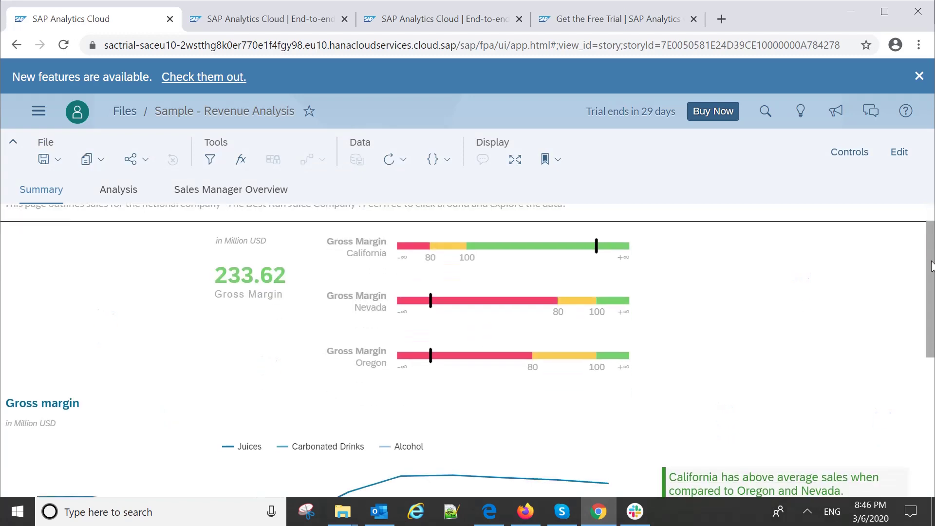
pyautogui.moveTo(932, 266)
pyautogui.mouseDown()
pyautogui.moveTo(930, 331)
pyautogui.moveTo(930, 256)
pyautogui.mouseUp()
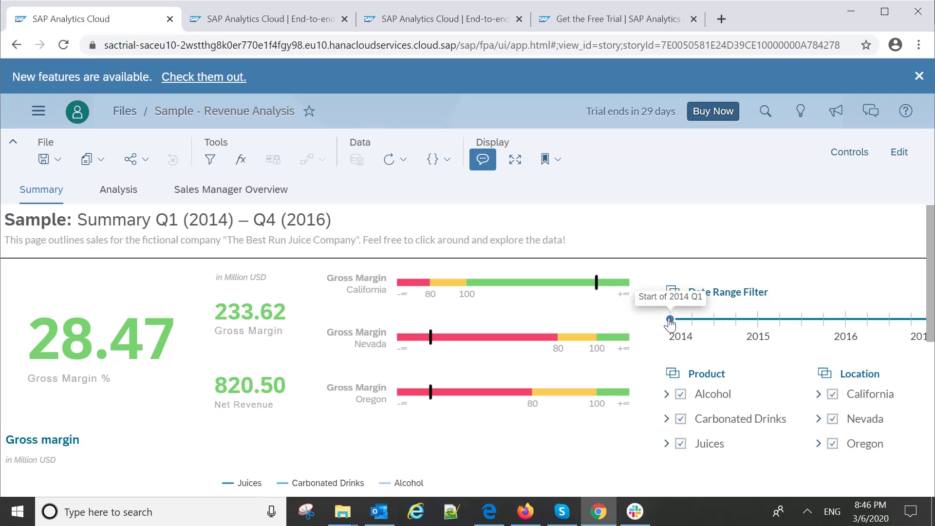
# Move the Date Range Filter start from 2014 to 2015 Q1.
pyautogui.moveTo(671, 320)
pyautogui.mouseDown()
pyautogui.moveTo(729, 325)
pyautogui.moveTo(669, 319)
pyautogui.mouseUp()
pyautogui.moveTo(931, 282); pyautogui.dragTo(919, 514)
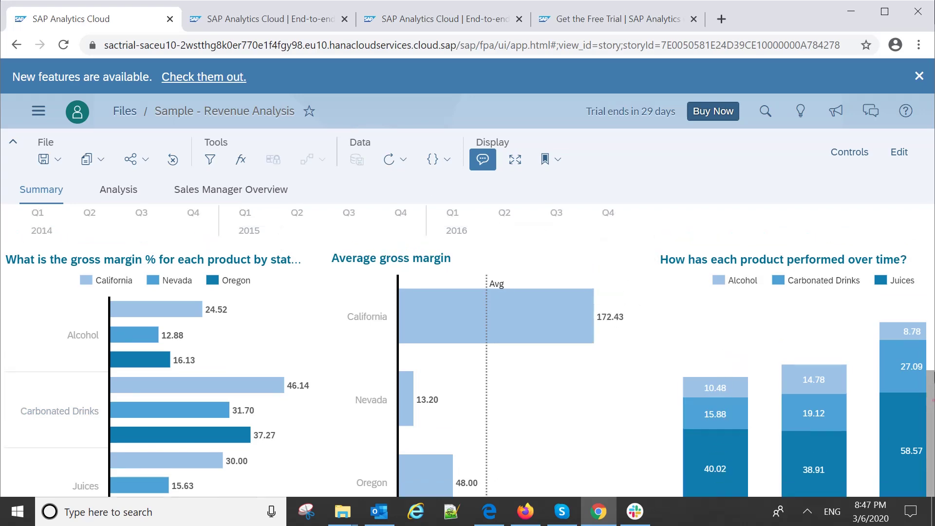
pyautogui.scroll(10, 930, 400)
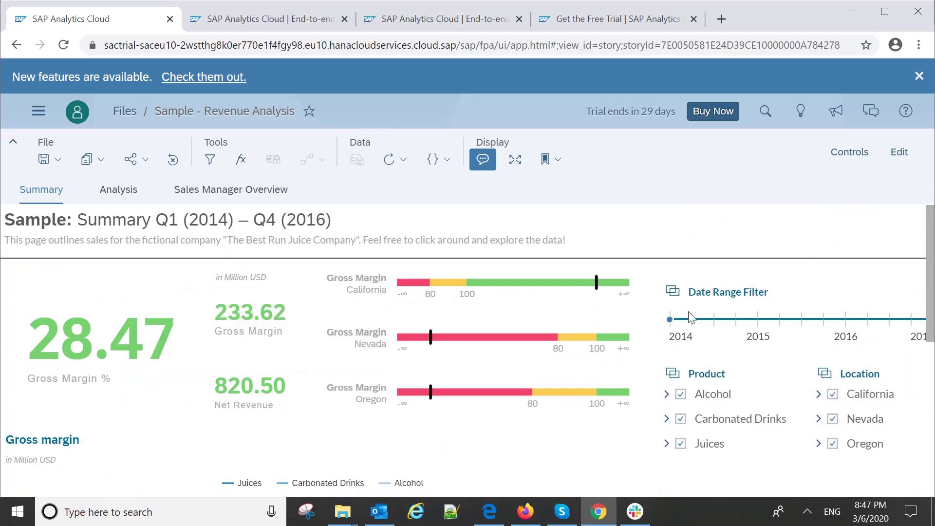
pyautogui.moveTo(670, 320)
pyautogui.moveTo(670, 320); pyautogui.dragTo(758, 319)
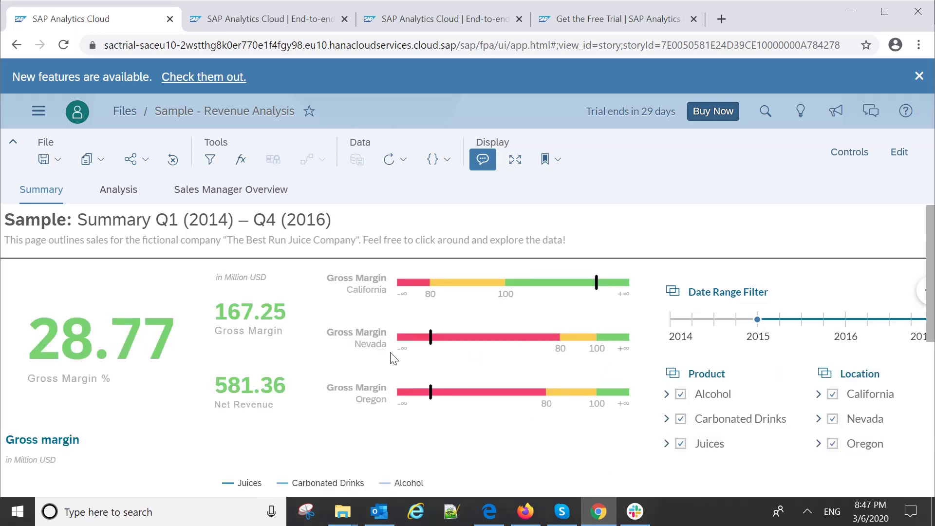
# Switch the story to its Sales Manager Overview page.
pyautogui.click(199, 190)
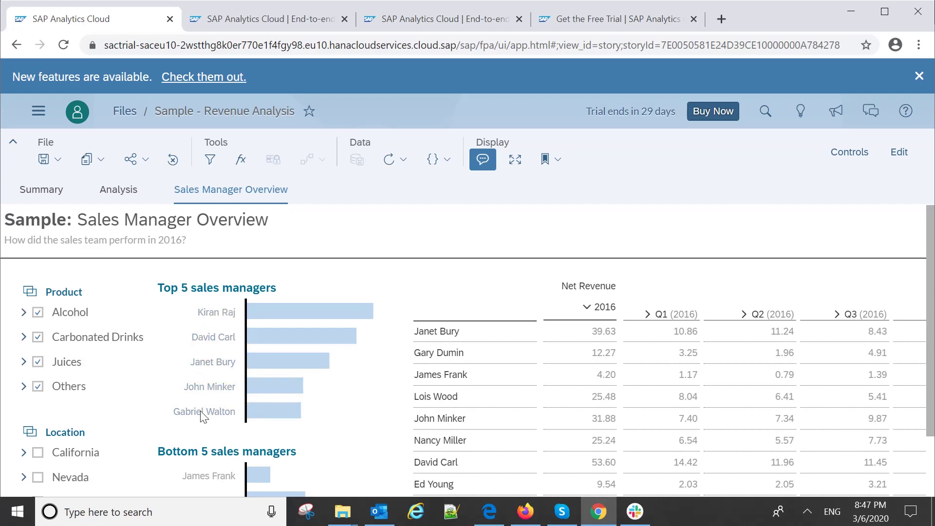
pyautogui.moveTo(933, 253); pyautogui.dragTo(934, 232)
pyautogui.moveTo(69, 386)
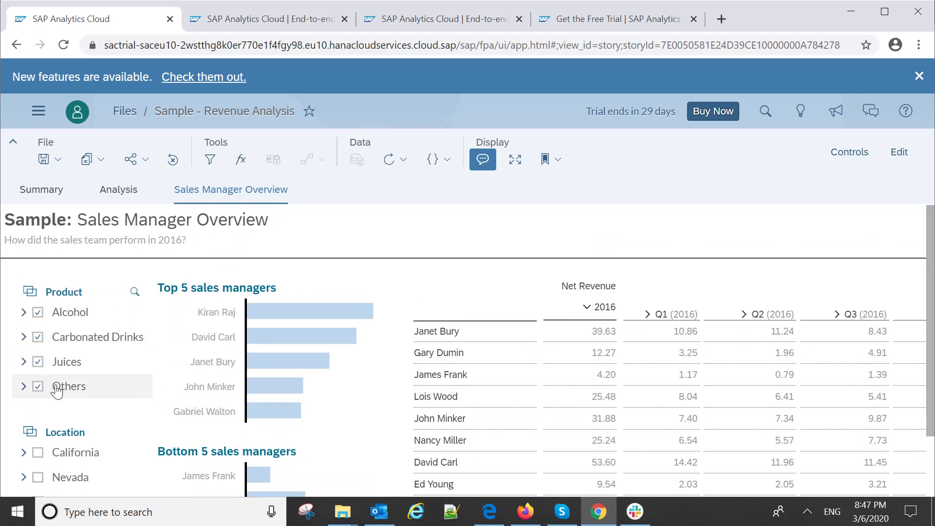
# Switch to the Analysis page, 'Why Is Nevada's Revenue Low?'.
pyautogui.click(131, 196)
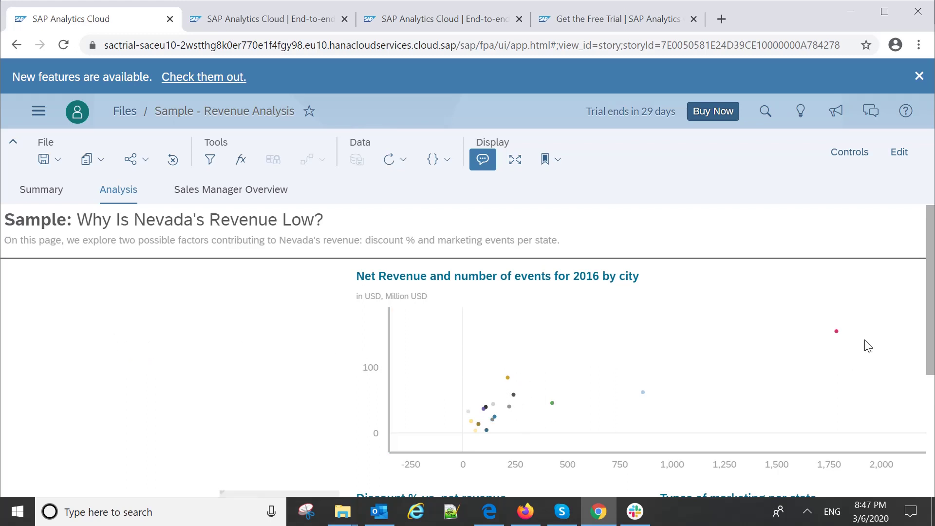
pyautogui.moveTo(931, 324); pyautogui.dragTo(932, 447)
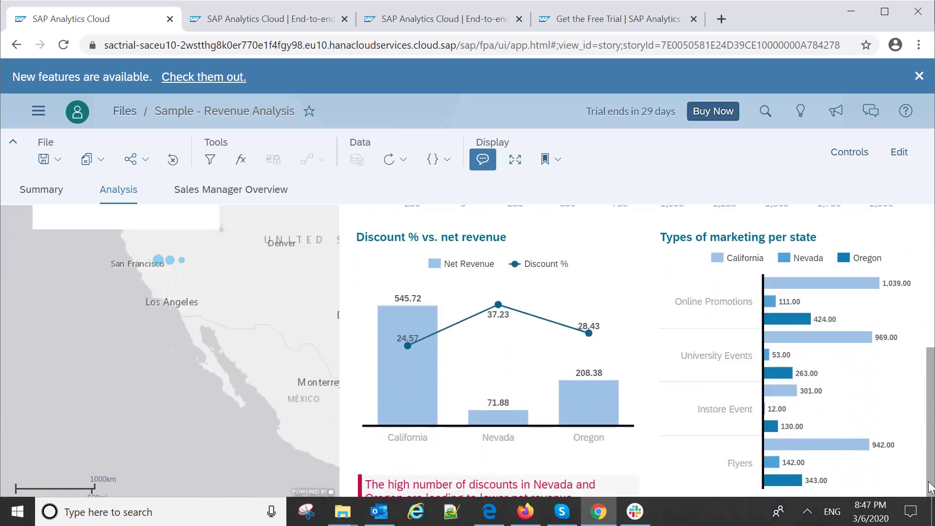
pyautogui.scroll(3, 306, 417)
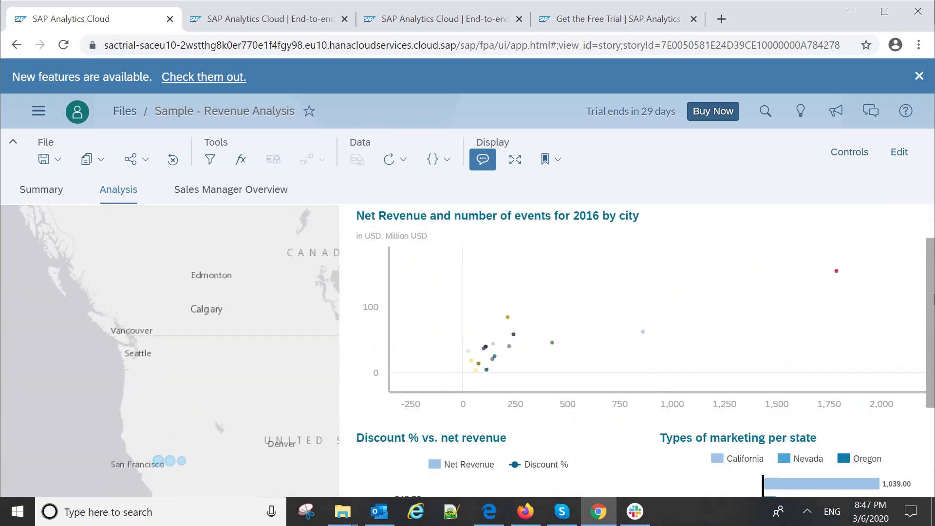
pyautogui.scroll(2, 306, 416)
pyautogui.moveTo(931, 253); pyautogui.dragTo(933, 336)
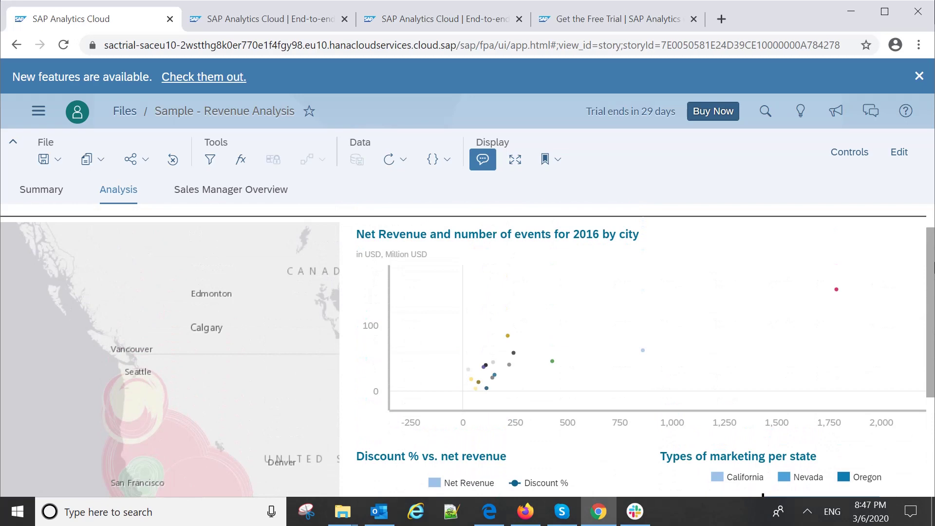
pyautogui.moveTo(933, 336); pyautogui.dragTo(922, 285)
pyautogui.scroll(-3, 922, 285)
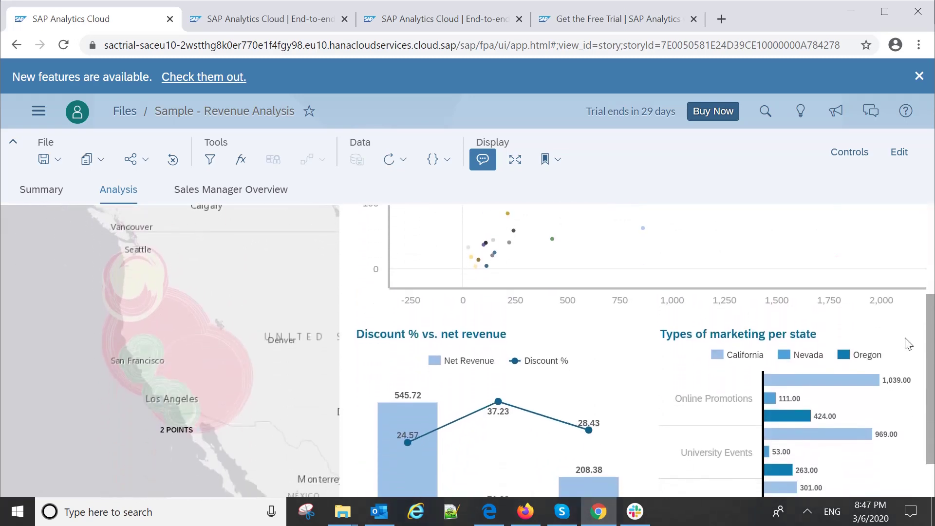
pyautogui.scroll(-1, 906, 344)
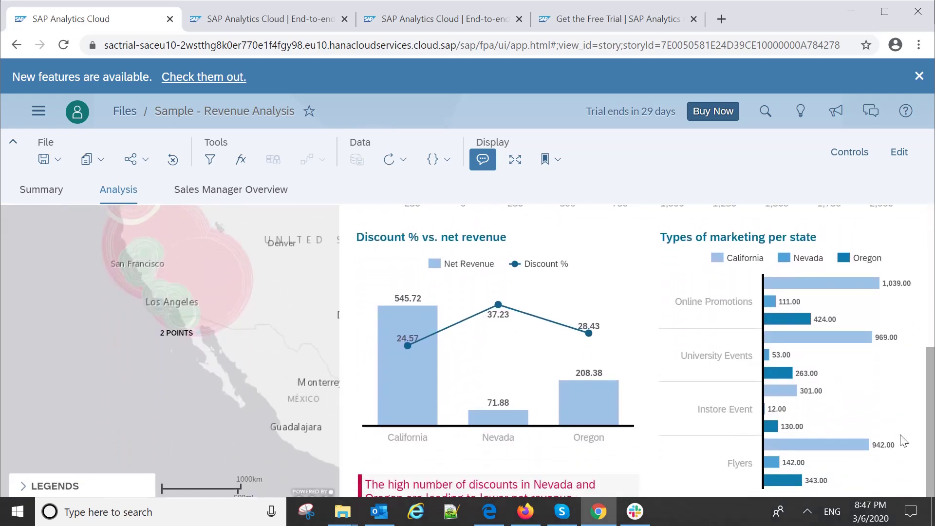
pyautogui.moveTo(933, 433); pyautogui.dragTo(933, 265)
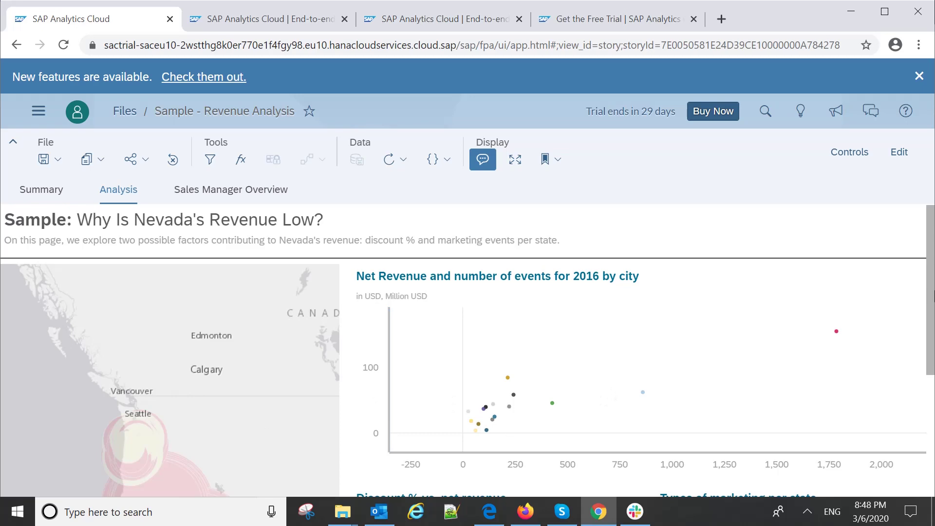
pyautogui.scroll(-5, 932, 295)
pyautogui.scroll(5, 933, 294)
# Use Buy Now to show the Business plan pricing of $22.00 per user per month.
pyautogui.click(722, 115)
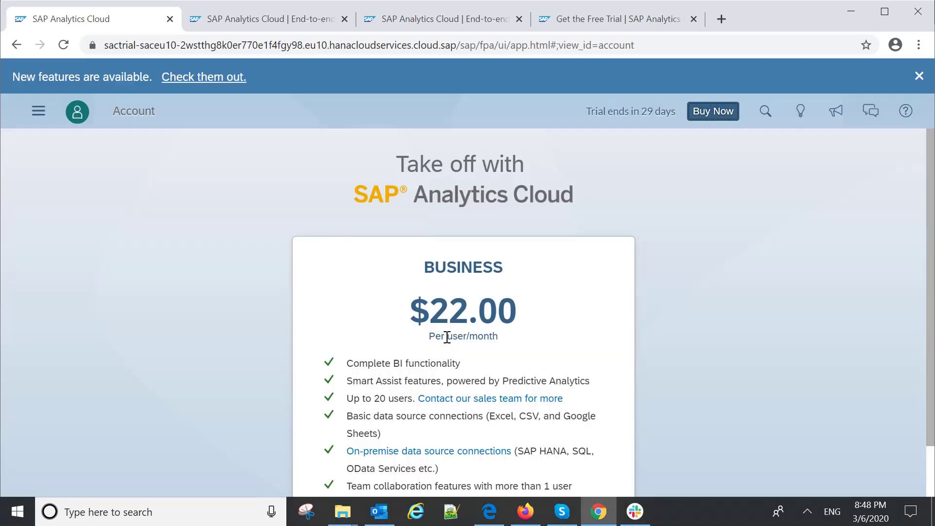
pyautogui.moveTo(930, 237); pyautogui.dragTo(931, 392)
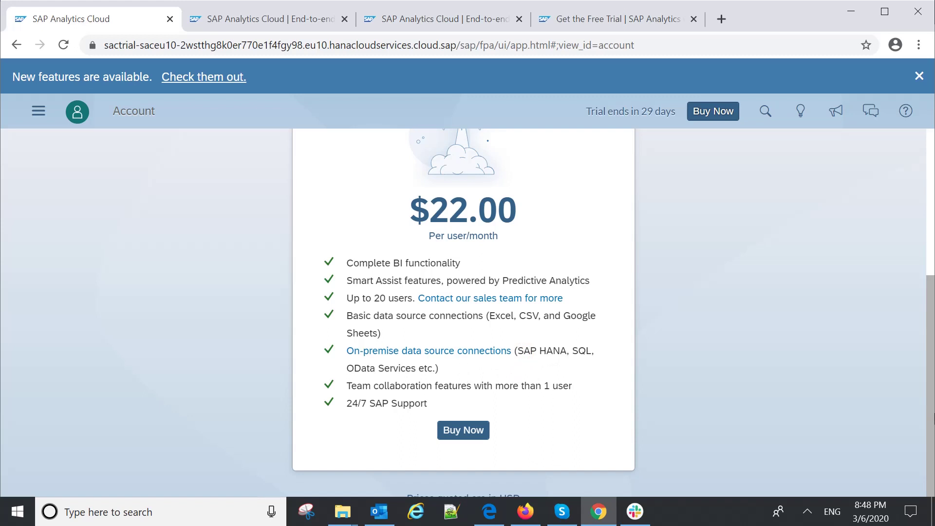
pyautogui.scroll(3, 932, 436)
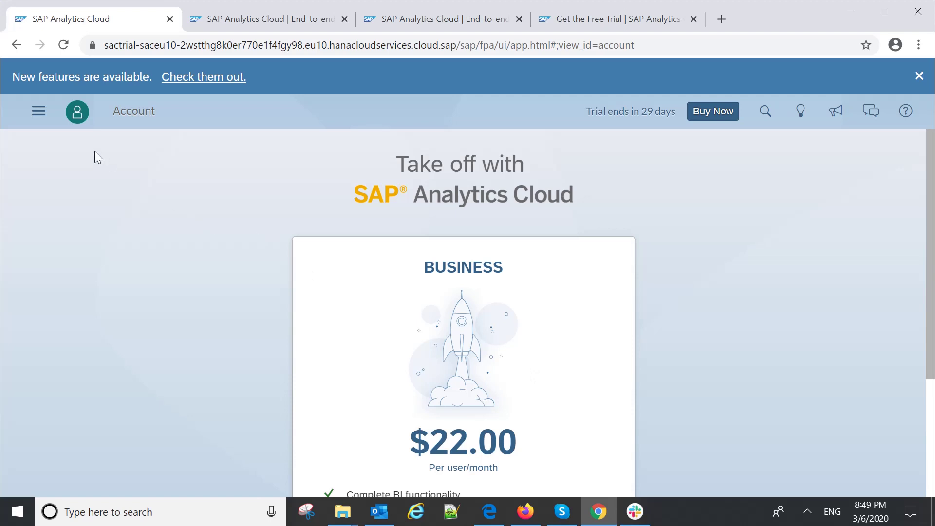
# Go back to the Home page through the side navigation menu.
pyautogui.click(39, 118)
pyautogui.click(60, 155)
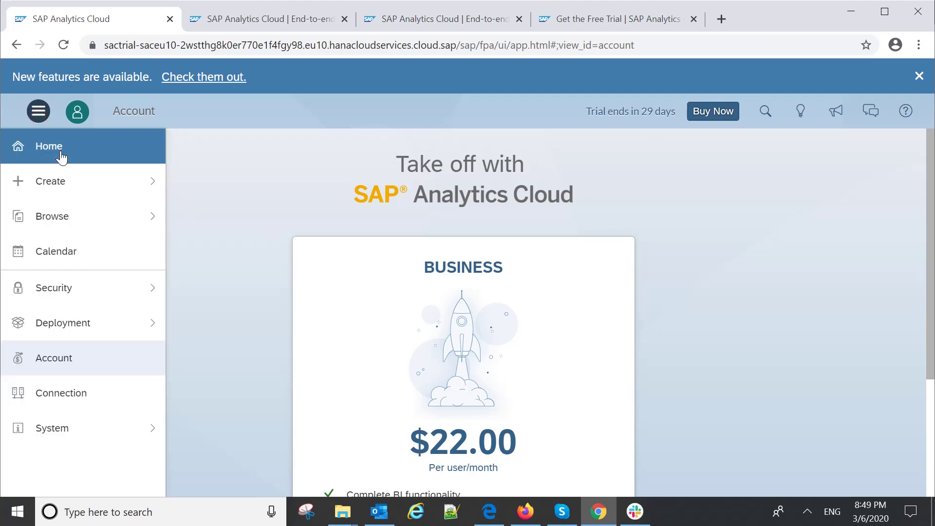